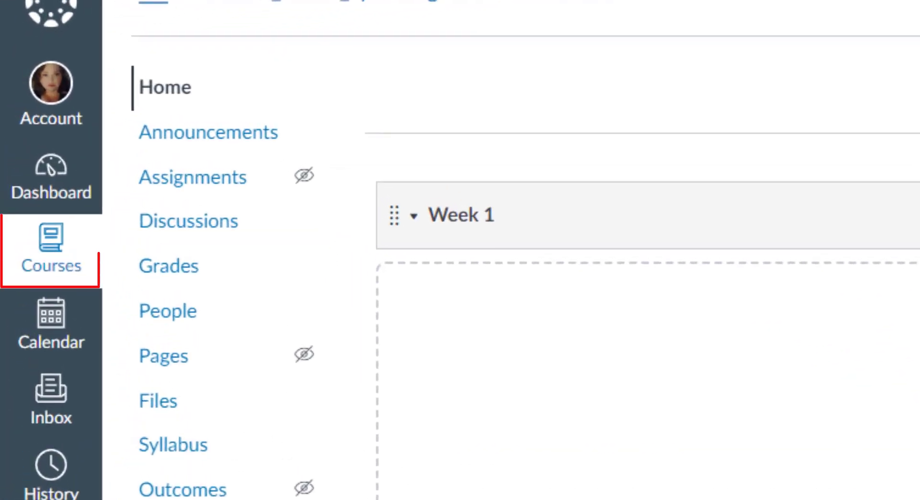
- Open the gradebook of the published Canvas demo course
{"action": "left_click", "coordinate": [42, 251]}
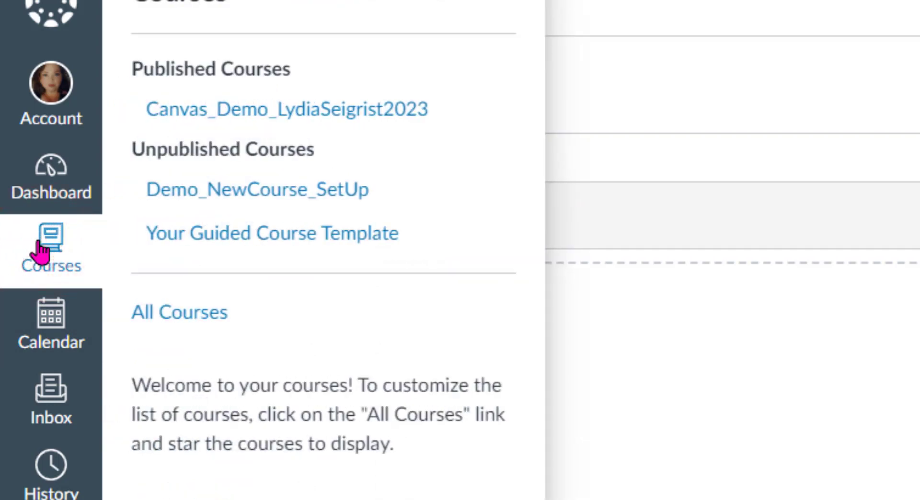
{"action": "left_click", "coordinate": [371, 117]}
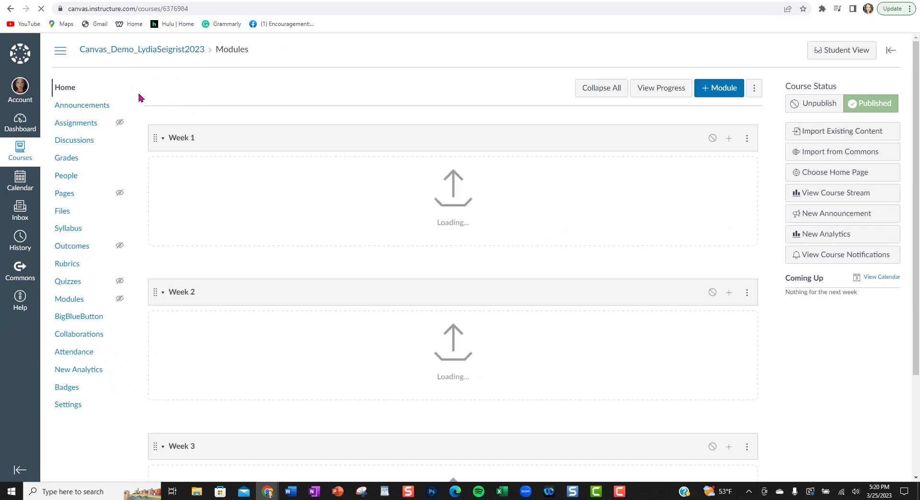
{"action": "left_click", "coordinate": [70, 158]}
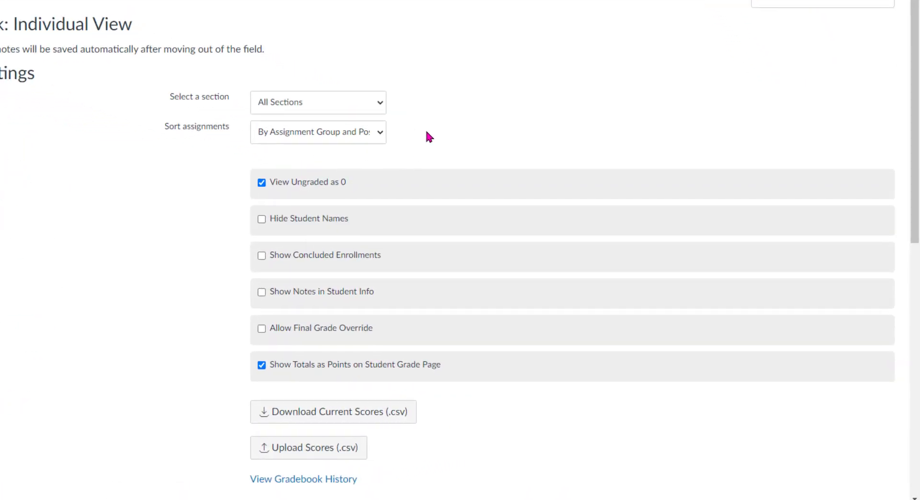
- Limit the gradebook to the demo course's own section and review the assignment sorting options, keeping By Assignment Group and Position
{"action": "left_click", "coordinate": [383, 103]}
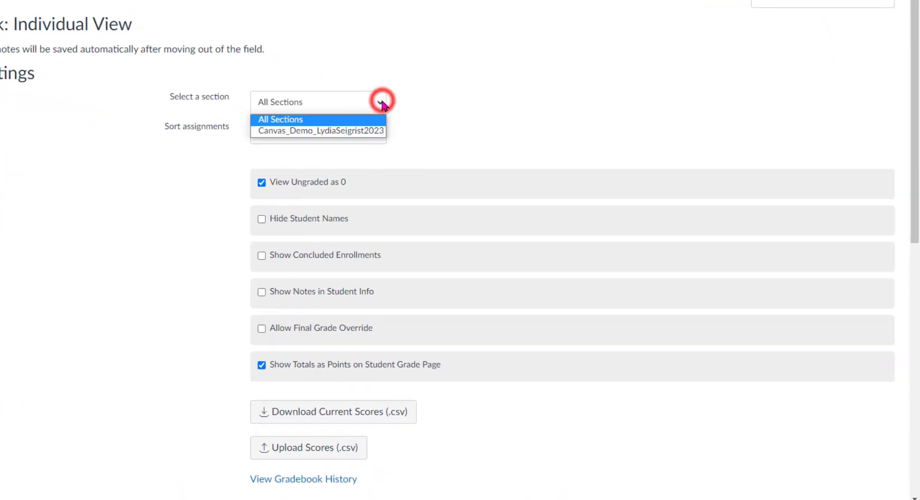
{"action": "left_click", "coordinate": [377, 131]}
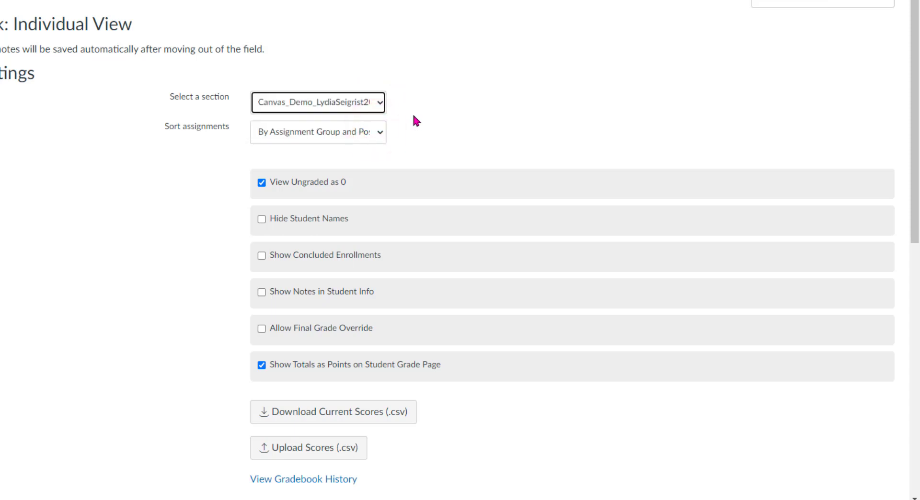
{"action": "left_click", "coordinate": [380, 132]}
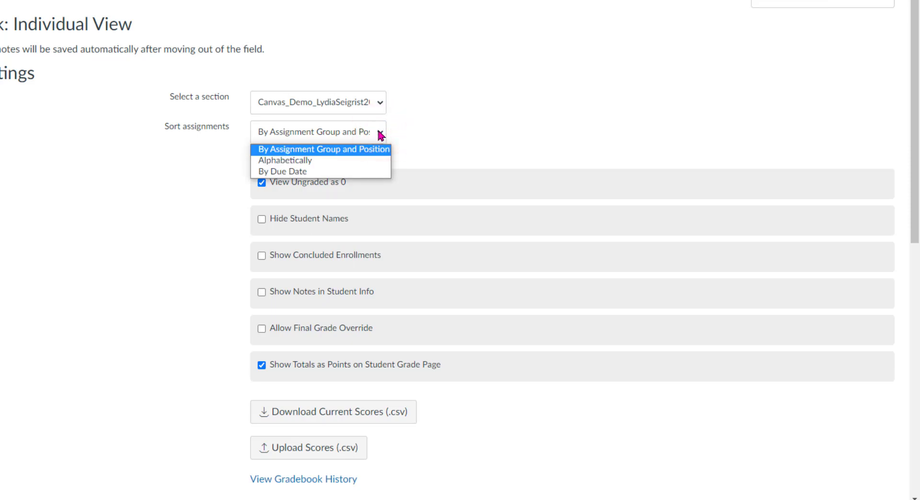
{"action": "left_click", "coordinate": [381, 134]}
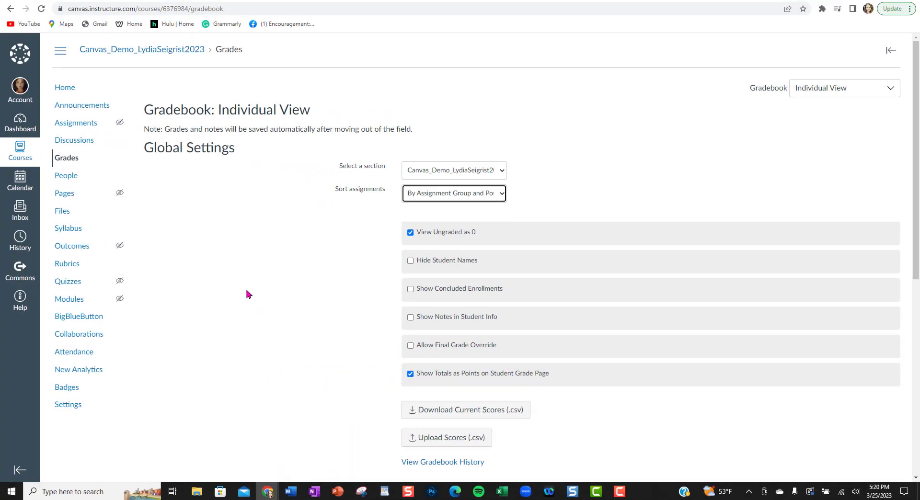
- Create and publish an assignment named Weekly Discussion, due Mar 31, 2023 11:59pm and worth 5 points, in the Assignments group
{"action": "left_click", "coordinate": [83, 124]}
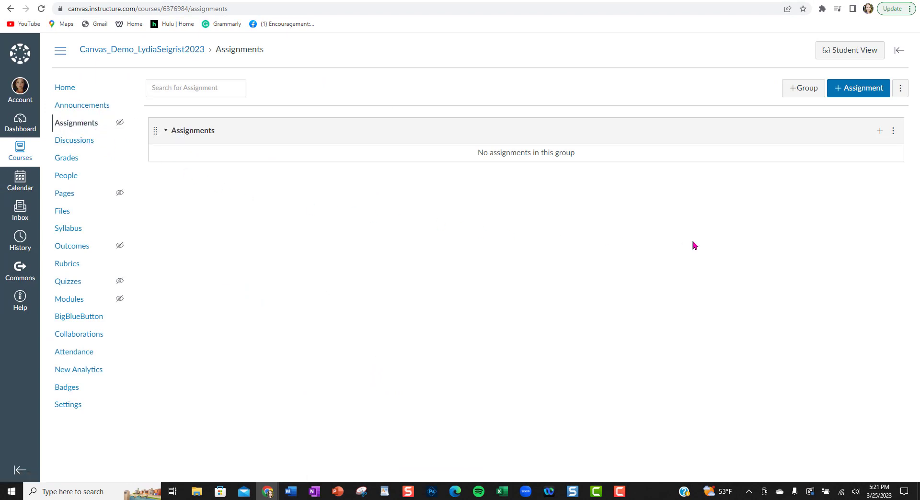
{"action": "left_click", "coordinate": [880, 135]}
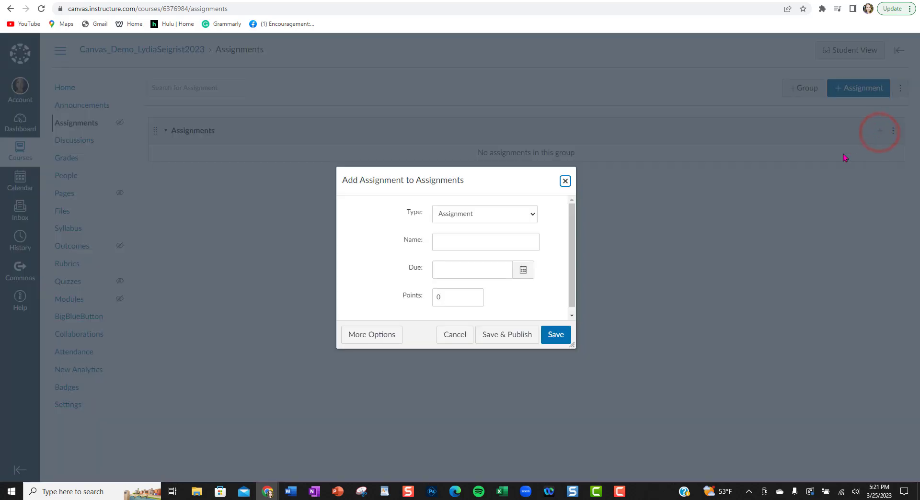
{"action": "left_click", "coordinate": [481, 239]}
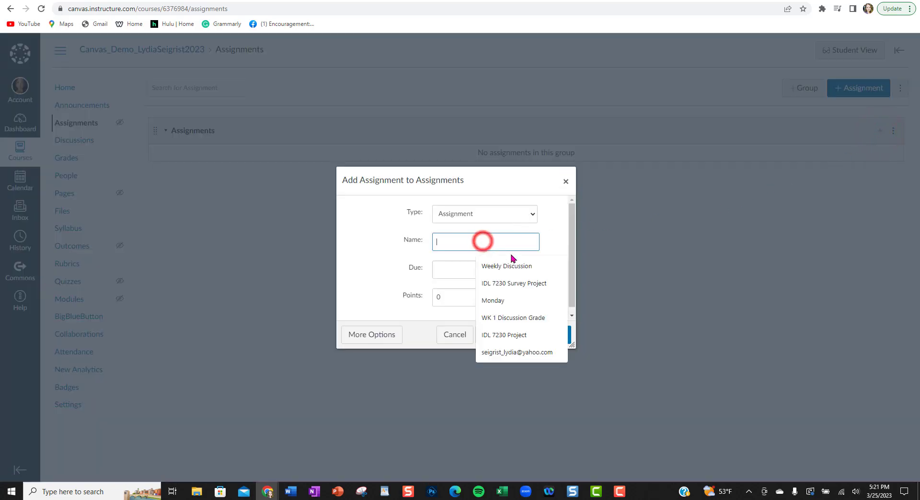
{"action": "left_click", "coordinate": [516, 270]}
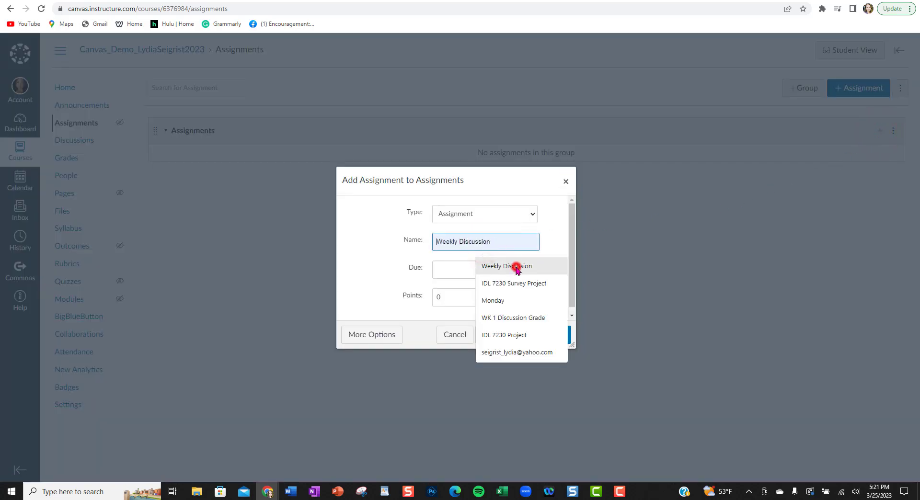
{"action": "left_click", "coordinate": [523, 271]}
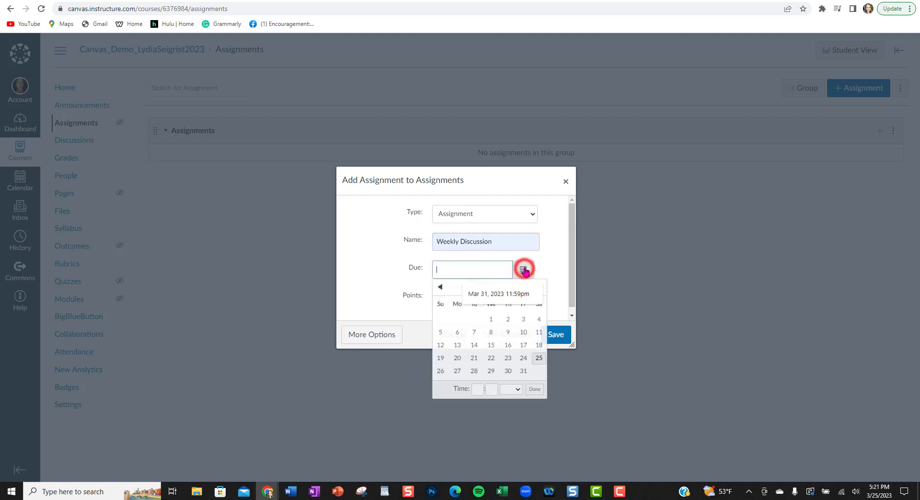
{"action": "left_click", "coordinate": [524, 372]}
{"action": "left_click", "coordinate": [534, 389]}
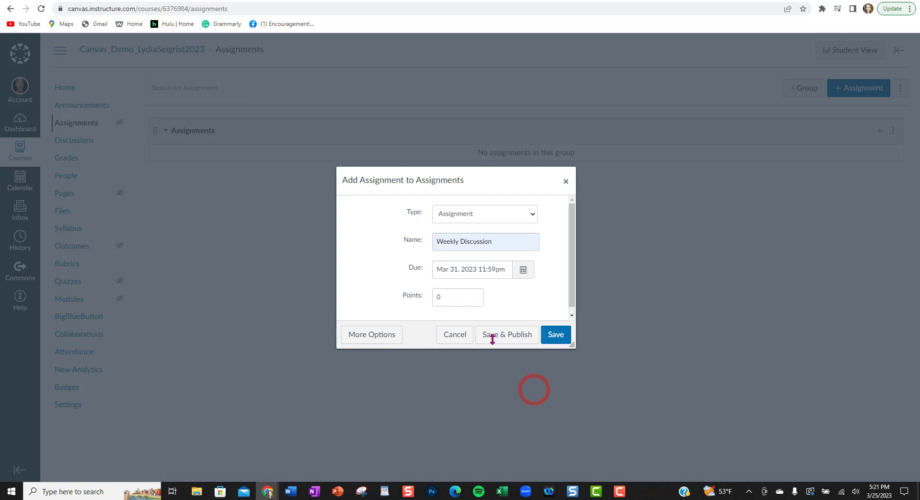
{"action": "left_click", "coordinate": [455, 299]}
{"action": "type", "text": "5"}
{"action": "left_click", "coordinate": [498, 336]}
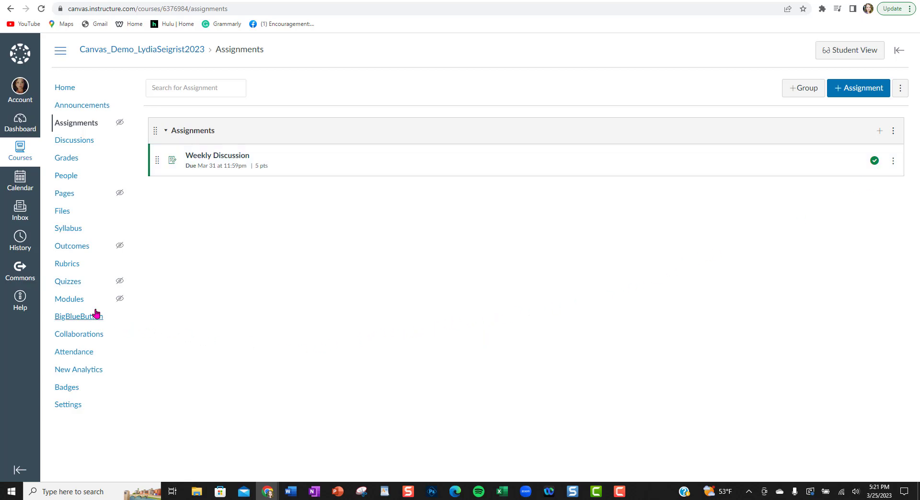
- Add the Weekly Discussion assignment to the Week 1 module without indentation
{"action": "left_click", "coordinate": [70, 301]}
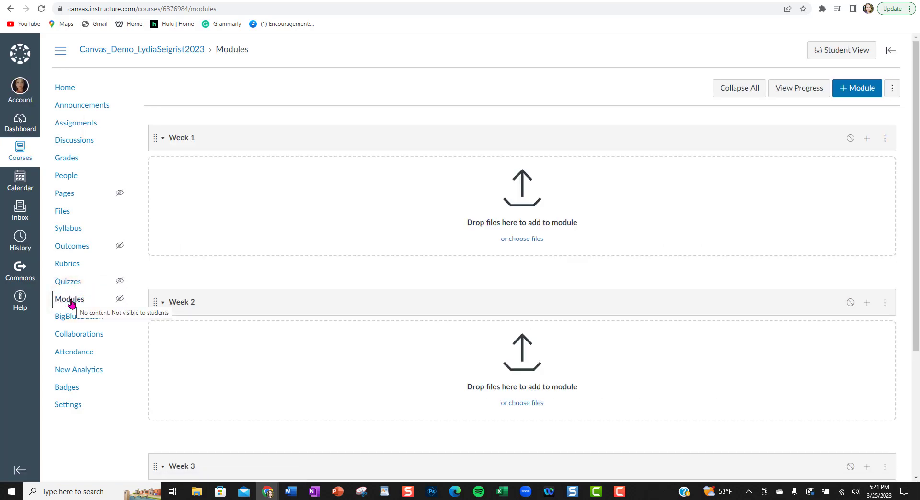
{"action": "left_click", "coordinate": [867, 139]}
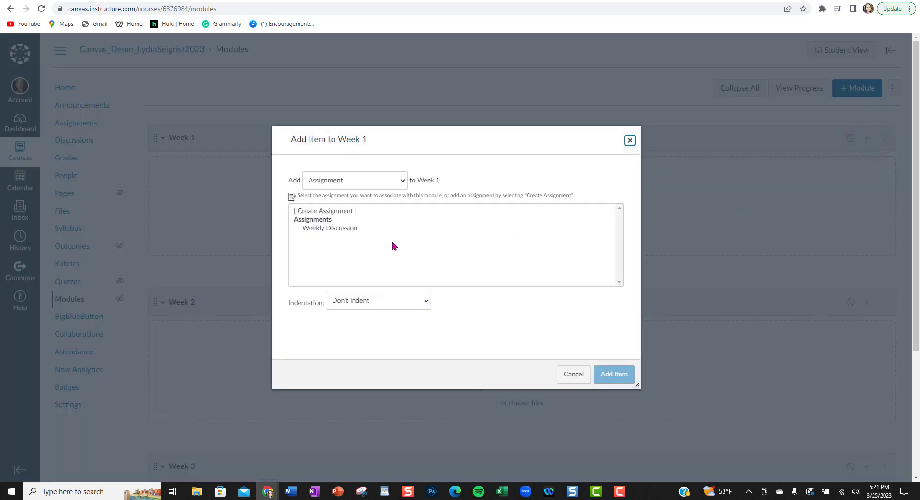
{"action": "left_click", "coordinate": [350, 230]}
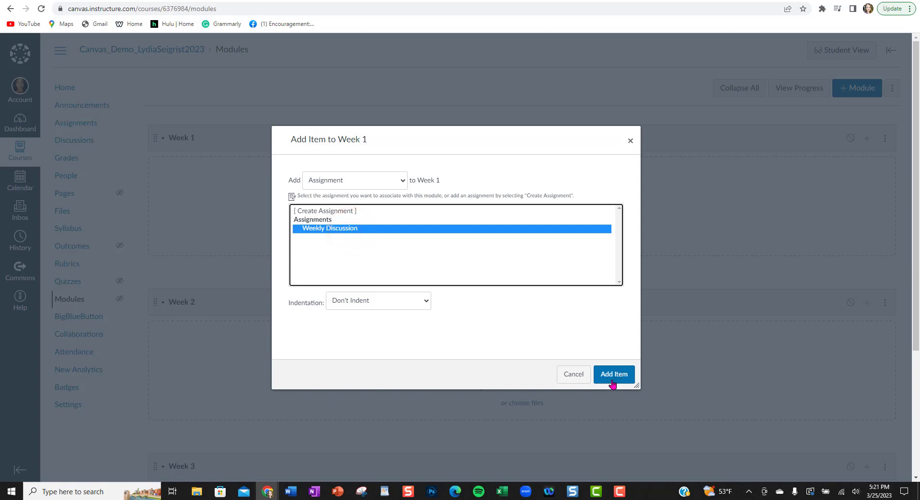
{"action": "left_click", "coordinate": [613, 375]}
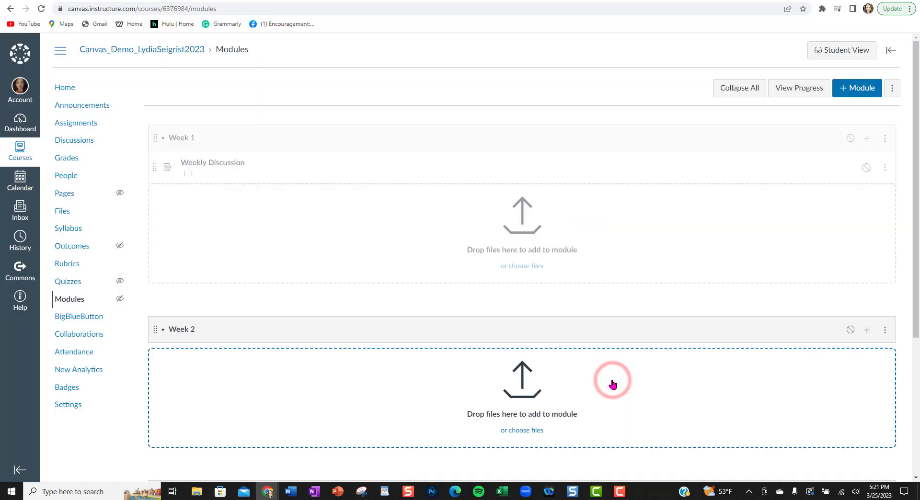
- Add the Weekly Discussion assignment to the Week 2 module without indentation
{"action": "scroll", "coordinate": [707, 375], "scroll_direction": "down", "scroll_amount": 2}
{"action": "scroll", "coordinate": [707, 375], "scroll_direction": "down", "scroll_amount": 2}
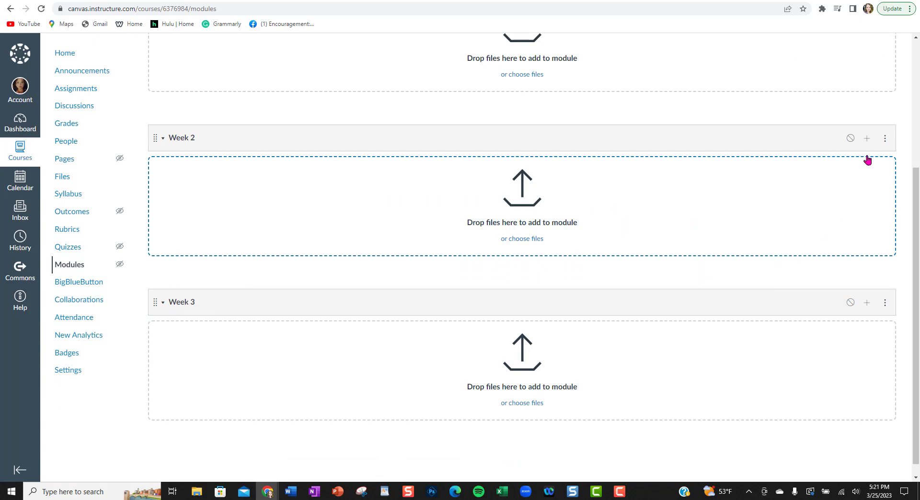
{"action": "left_click", "coordinate": [867, 139]}
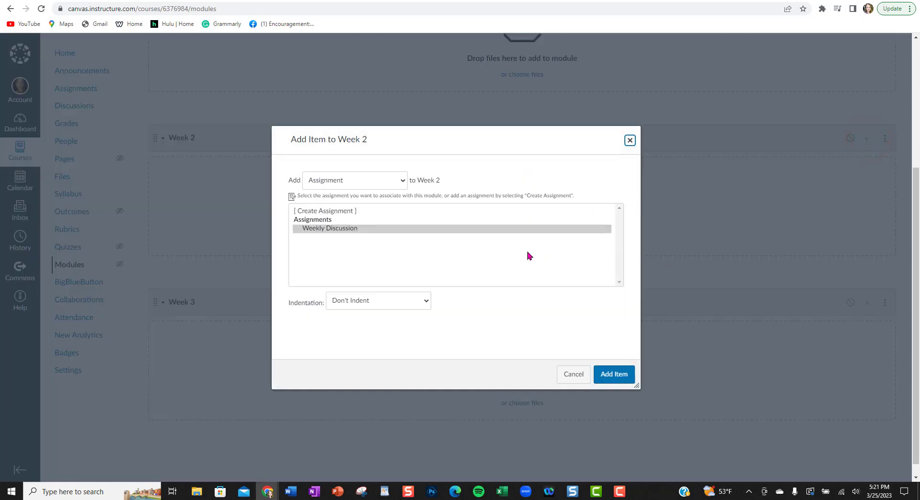
{"action": "left_click", "coordinate": [389, 230]}
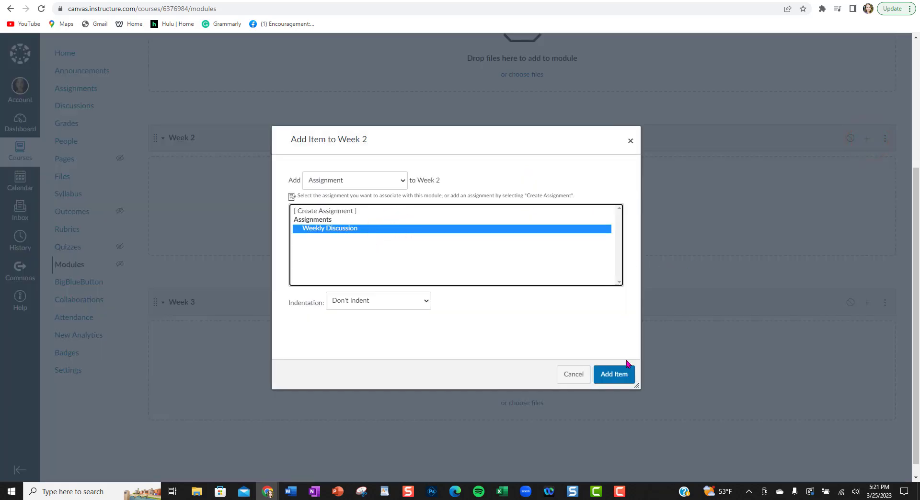
{"action": "left_click", "coordinate": [617, 376]}
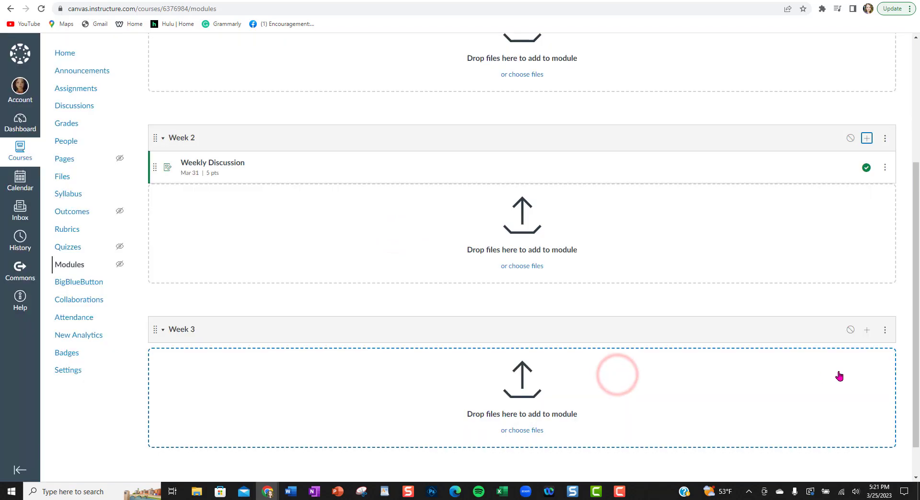
- Add the Weekly Discussion assignment to the Week 3 module without indentation
{"action": "scroll", "coordinate": [858, 345], "scroll_direction": "down", "scroll_amount": 1}
{"action": "left_click", "coordinate": [866, 289]}
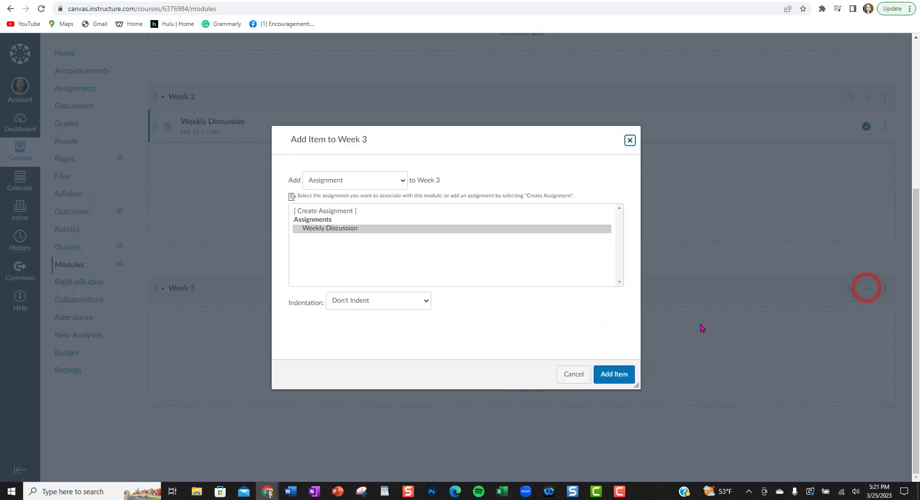
{"action": "left_click", "coordinate": [433, 228]}
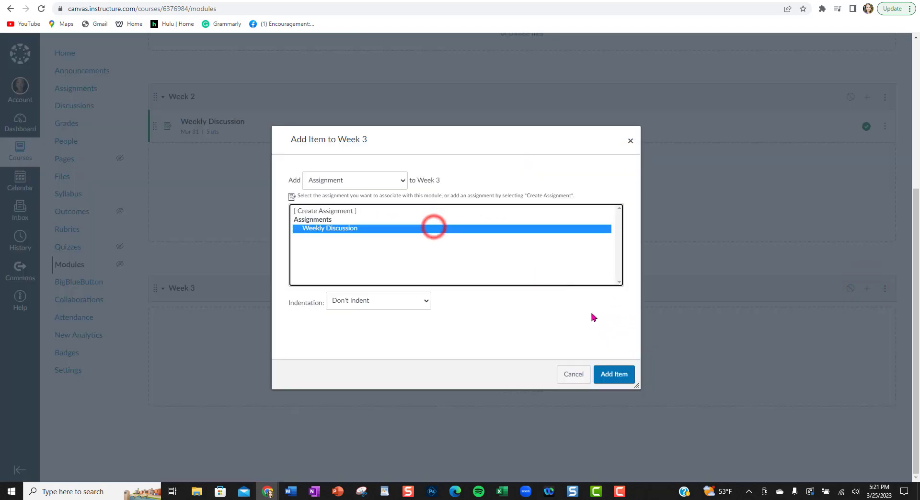
{"action": "left_click", "coordinate": [616, 377]}
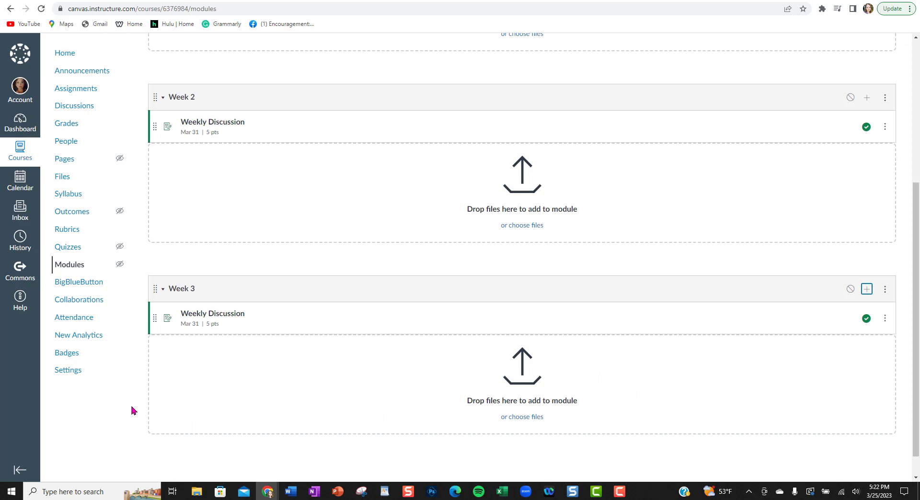
- Open the Weekly Discussion assignment from the course's assignment list and launch SpeedGrader for it
{"action": "scroll", "coordinate": [133, 411], "scroll_direction": "up", "scroll_amount": 5}
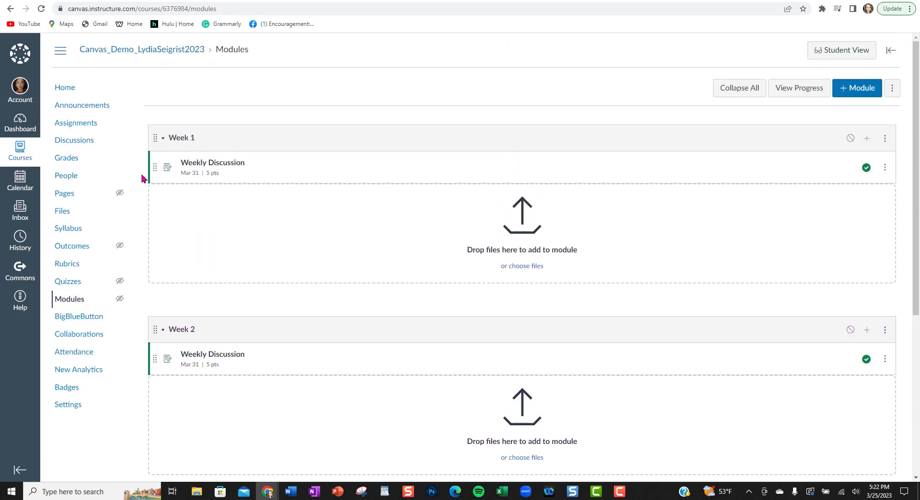
{"action": "left_click", "coordinate": [69, 126]}
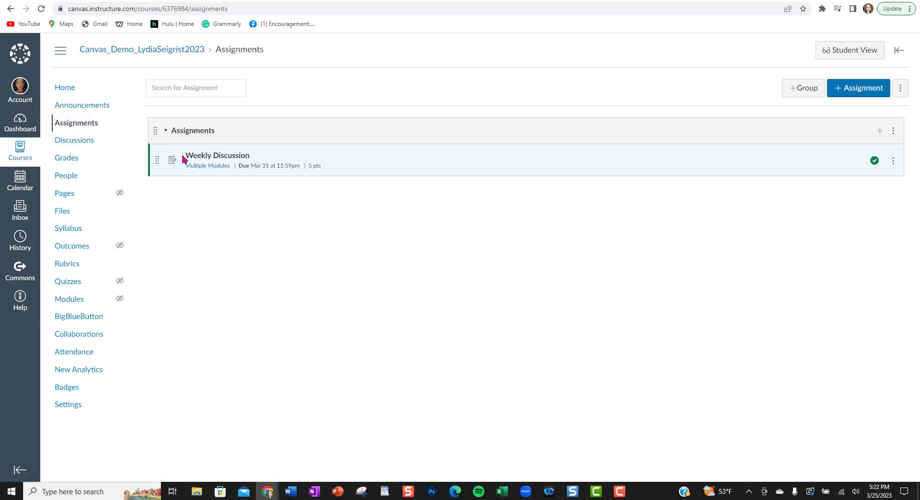
{"action": "left_click", "coordinate": [217, 159]}
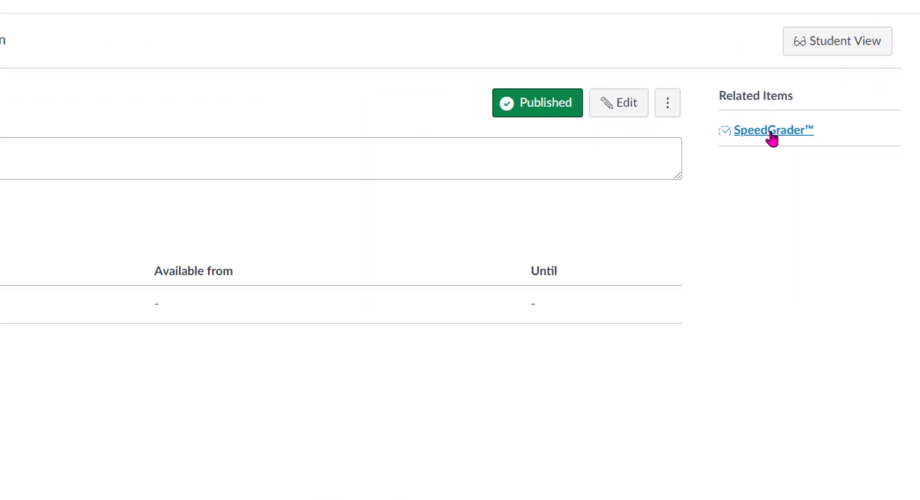
{"action": "left_click", "coordinate": [771, 132]}
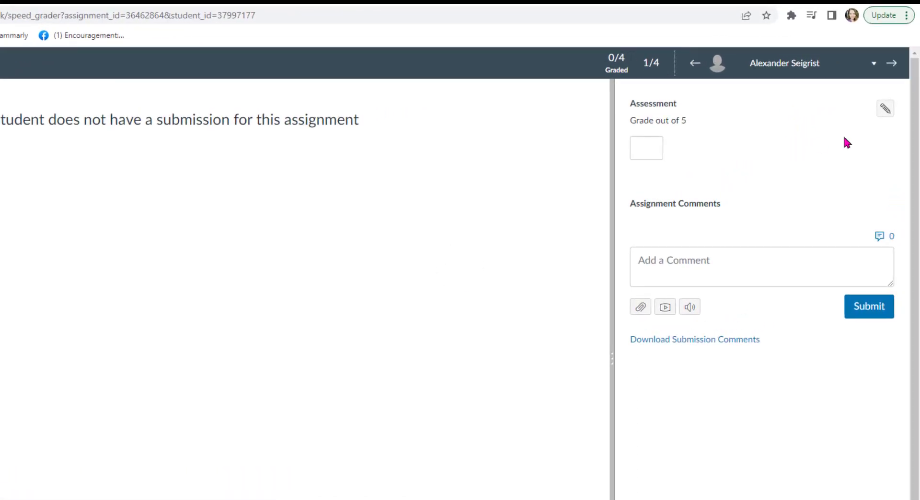
- Grade the first student 5 out of 5 and submit the comment "You Rock!"
{"action": "left_click", "coordinate": [647, 148]}
{"action": "type", "text": "5"}
{"action": "left_click", "coordinate": [760, 271]}
{"action": "type", "text": "Yo"}
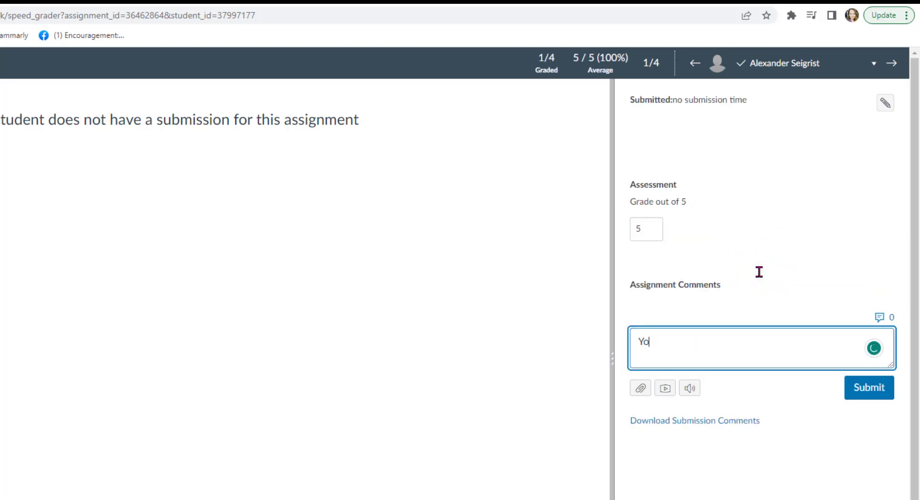
{"action": "type", "text": "u Rock!"}
{"action": "left_click", "coordinate": [875, 392]}
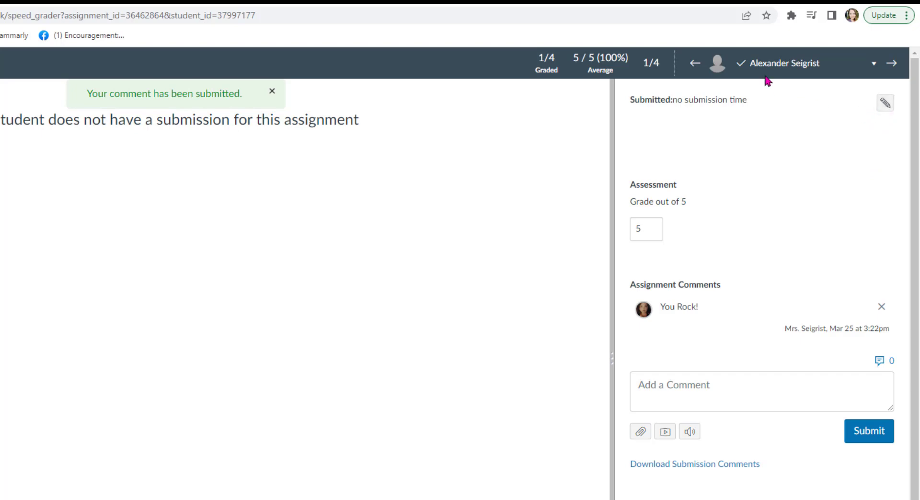
- Grade the second student 5 out of 5 and submit the comment "you ROck!"
{"action": "left_click", "coordinate": [893, 68]}
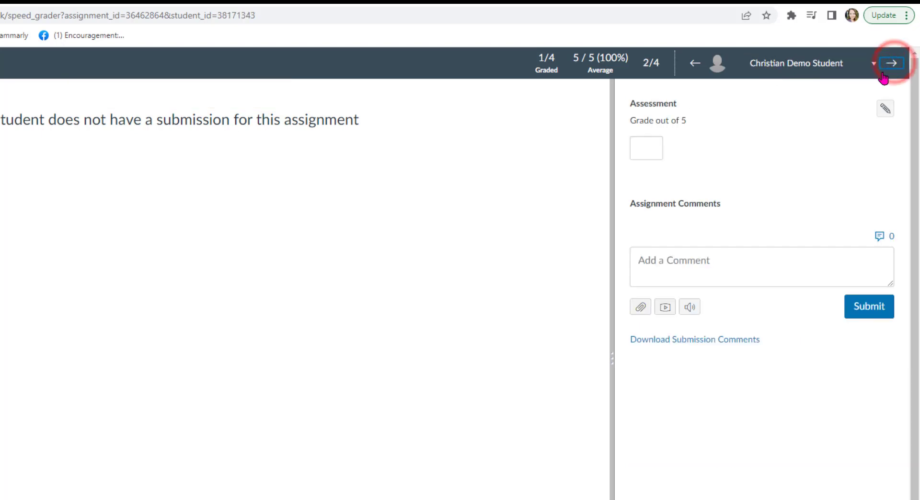
{"action": "left_click", "coordinate": [655, 149]}
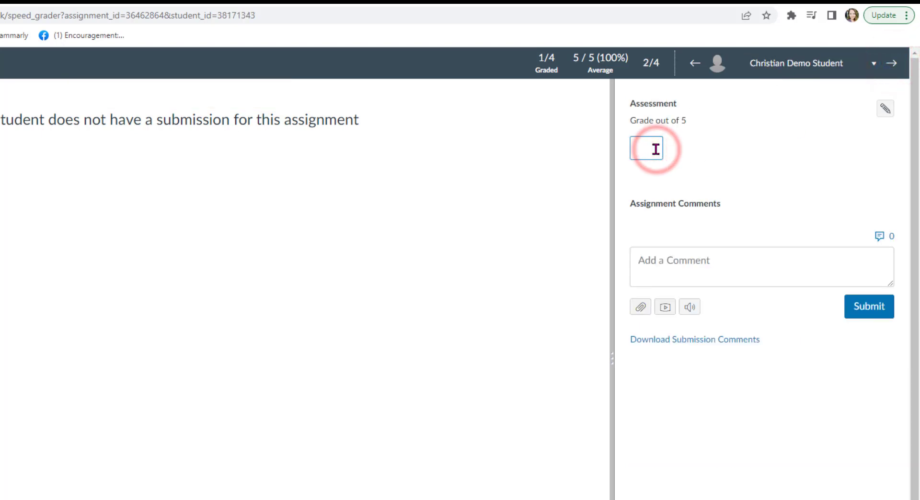
{"action": "type", "text": "5"}
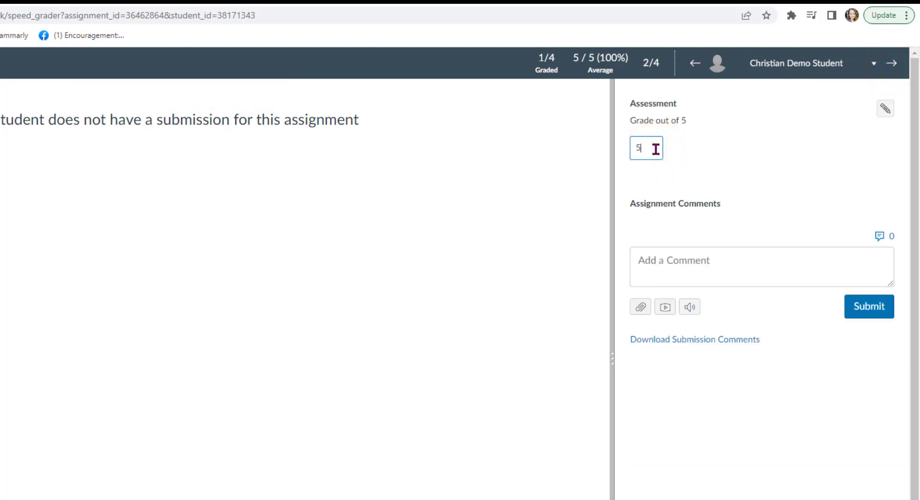
{"action": "left_click", "coordinate": [695, 266]}
{"action": "type", "text": "you"}
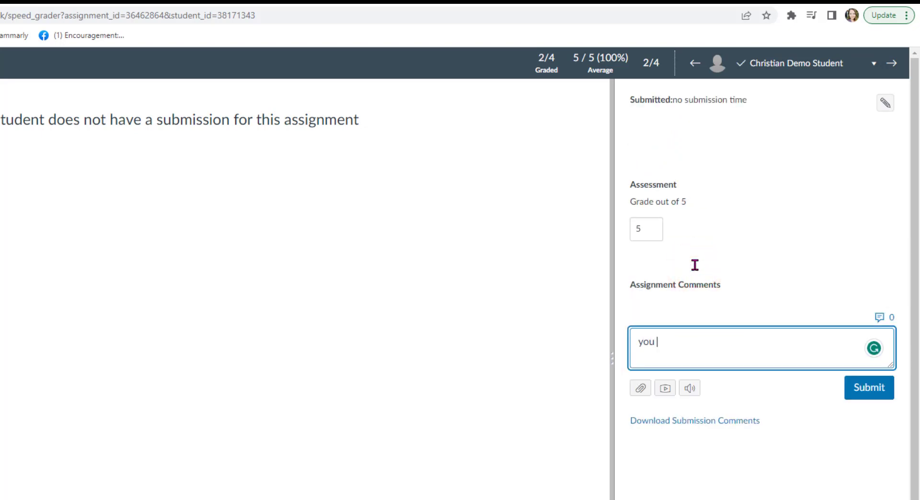
{"action": "type", "text": " ROck!"}
{"action": "left_click", "coordinate": [855, 389]}
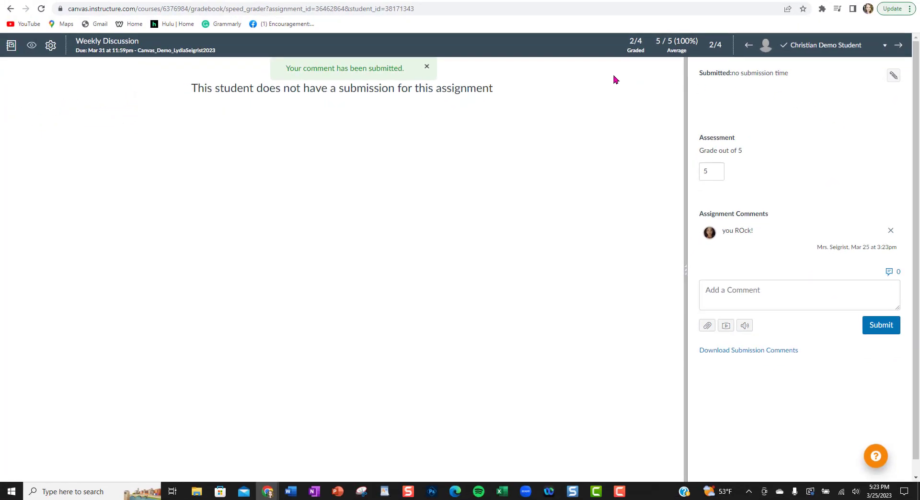
- Return to the Weekly Discussion assignment page, open the course's Grades and switch from Individual View to the full Gradebook
{"action": "left_click", "coordinate": [293, 1]}
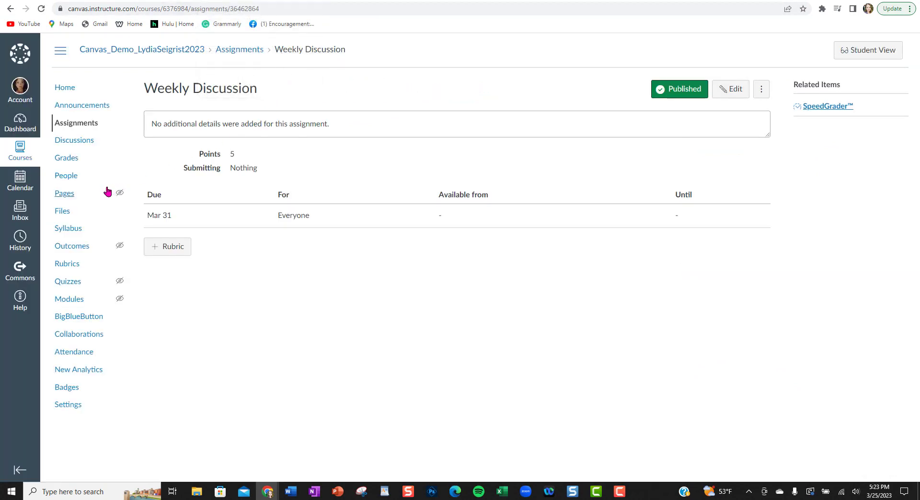
{"action": "left_click", "coordinate": [67, 163]}
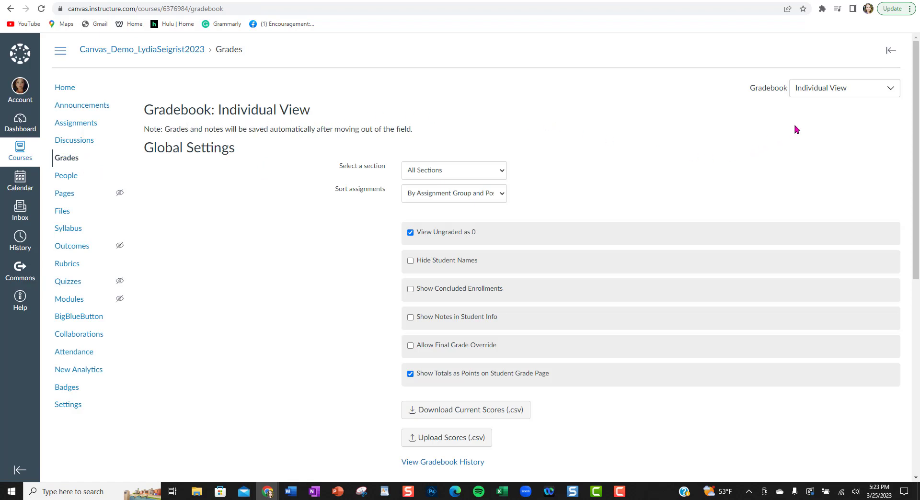
{"action": "left_click", "coordinate": [891, 91]}
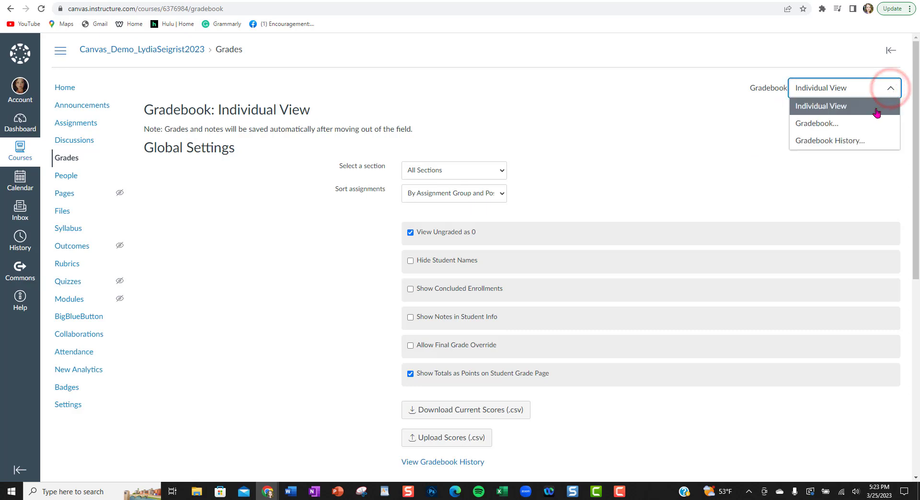
{"action": "left_click", "coordinate": [834, 124]}
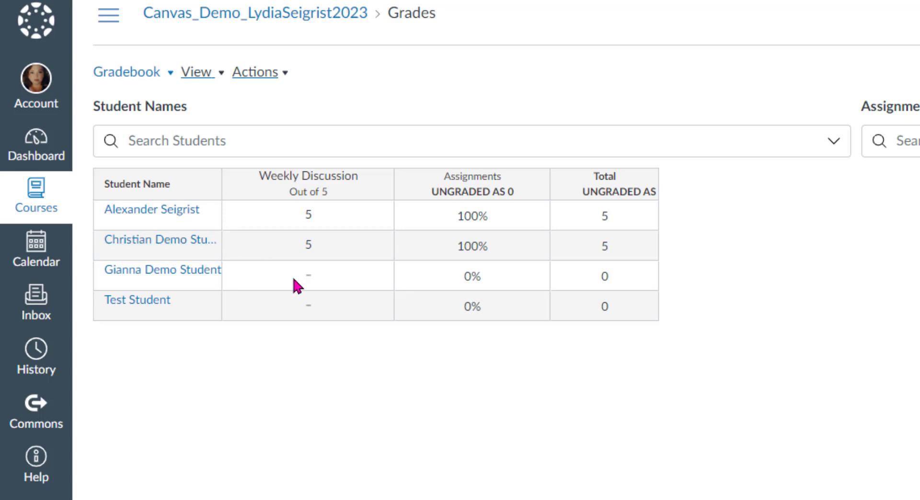
- Enter a Weekly Discussion grade of 5 for each of the two remaining ungraded students in the gradebook
{"action": "left_click", "coordinate": [308, 274]}
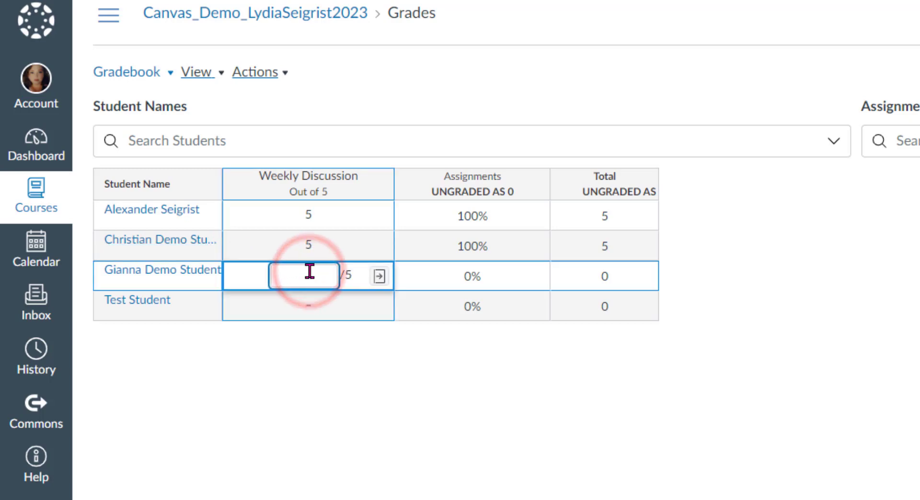
{"action": "type", "text": "5"}
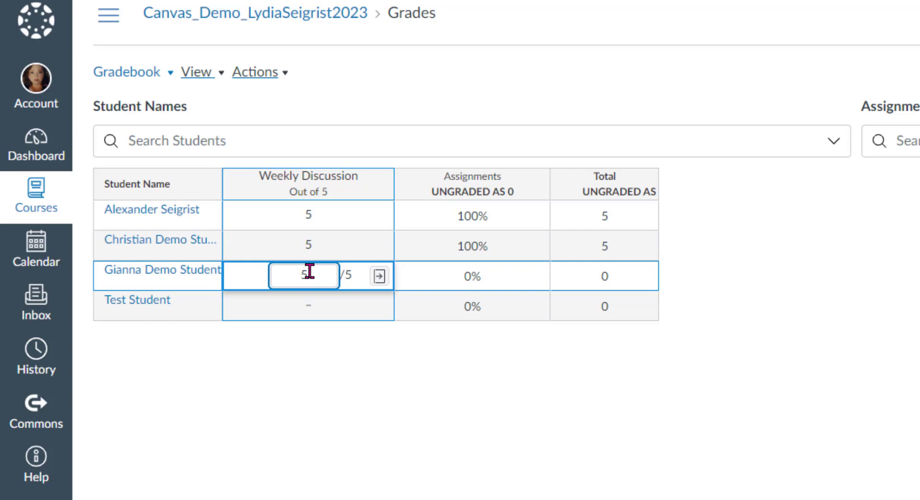
{"action": "left_click", "coordinate": [309, 310]}
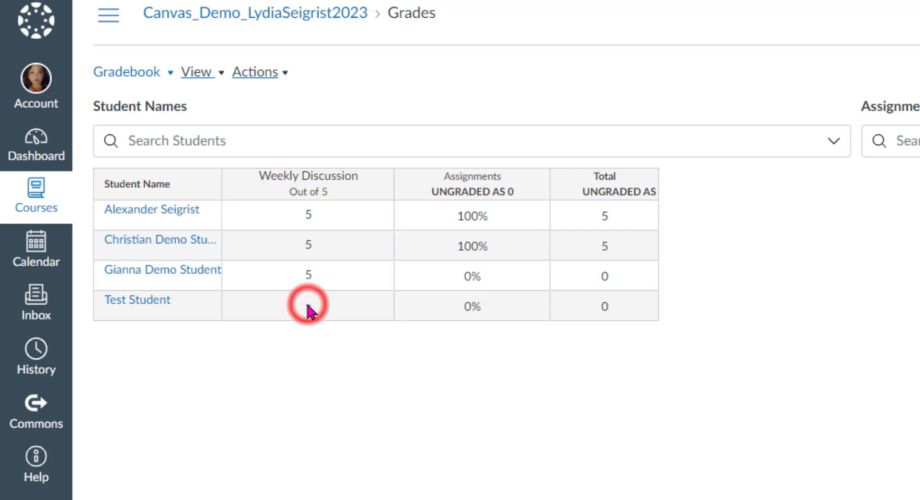
{"action": "left_click", "coordinate": [307, 309]}
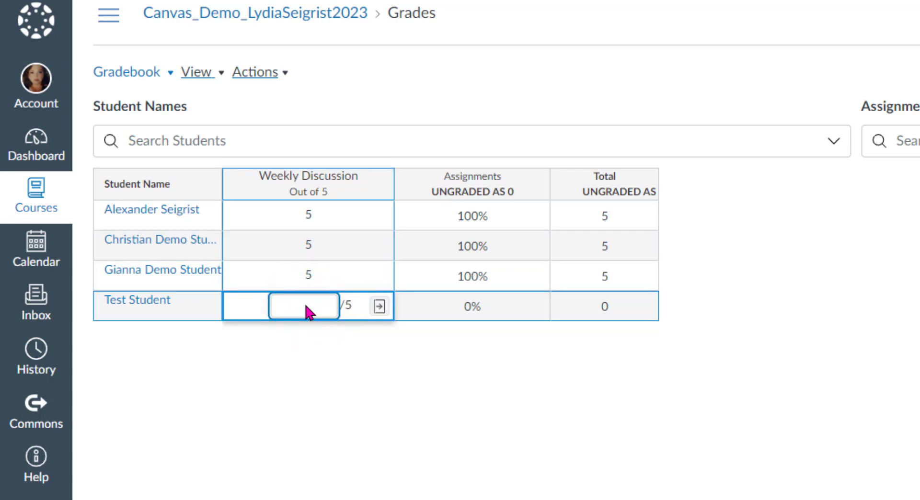
{"action": "type", "text": "5"}
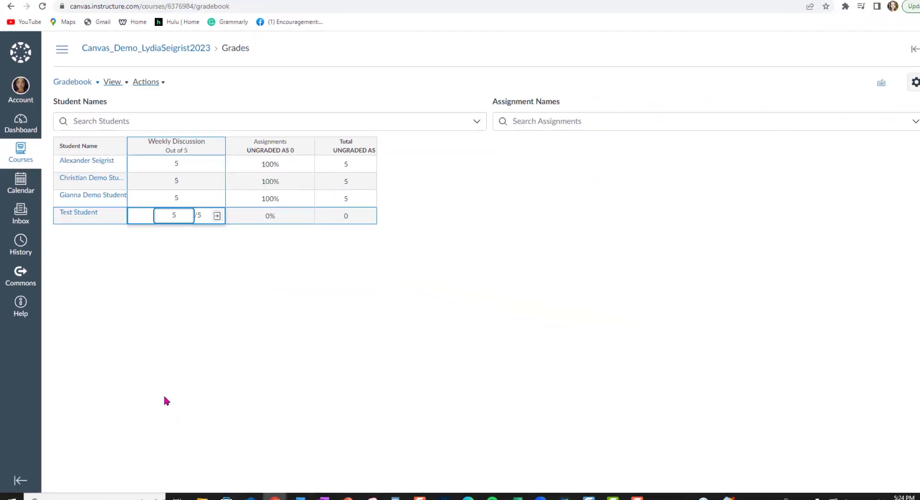